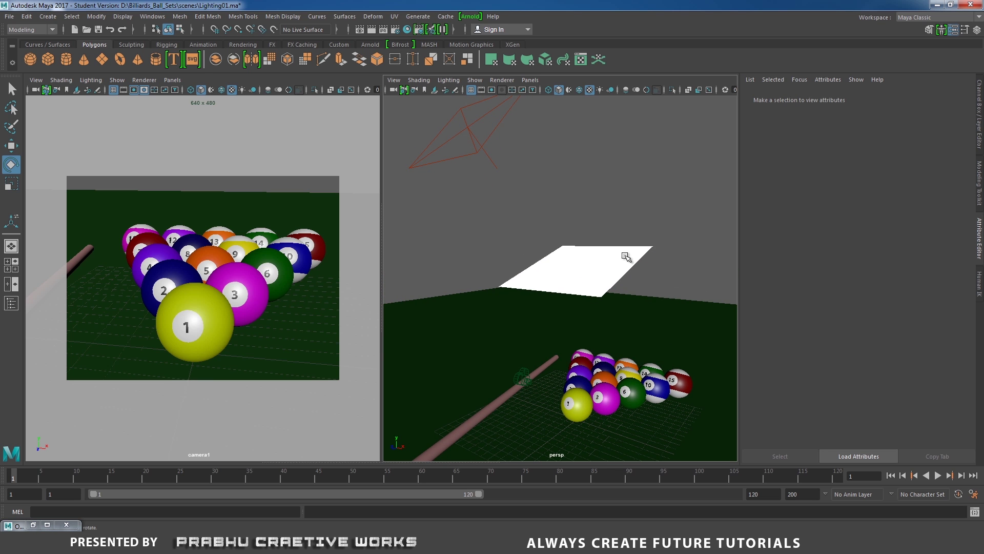
Step: Select the white plane light pPlane1, orbit around it, and show its surfaceShader1 settings
{"action": "left_click_drag", "start_coordinate": [447, 123], "coordinate": [472, 173]}
{"action": "left_click", "coordinate": [637, 257]}
{"action": "left_click_drag", "start_coordinate": [637, 257], "coordinate": [658, 265], "text": "alt"}
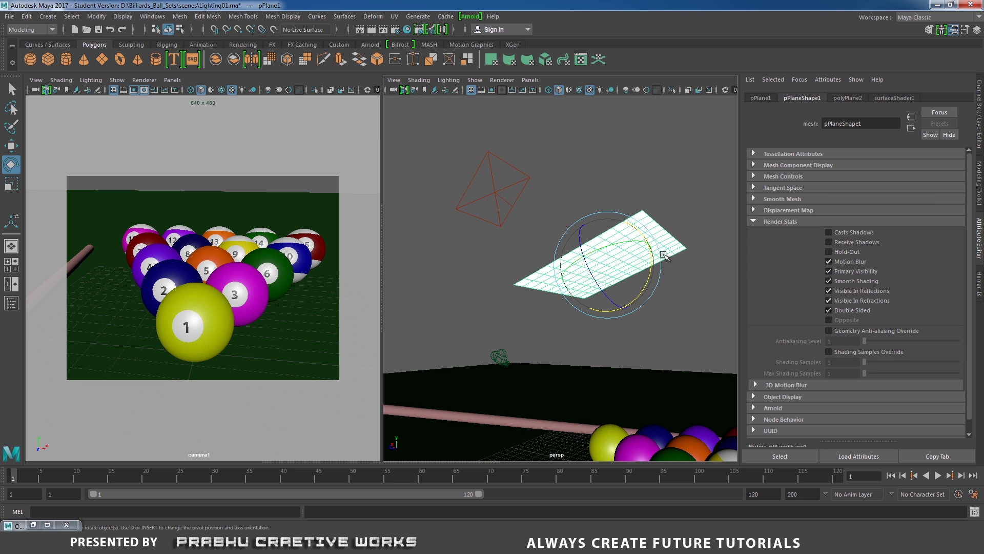
{"action": "left_click", "coordinate": [605, 222]}
{"action": "left_click_drag", "start_coordinate": [604, 222], "coordinate": [638, 245], "text": "alt"}
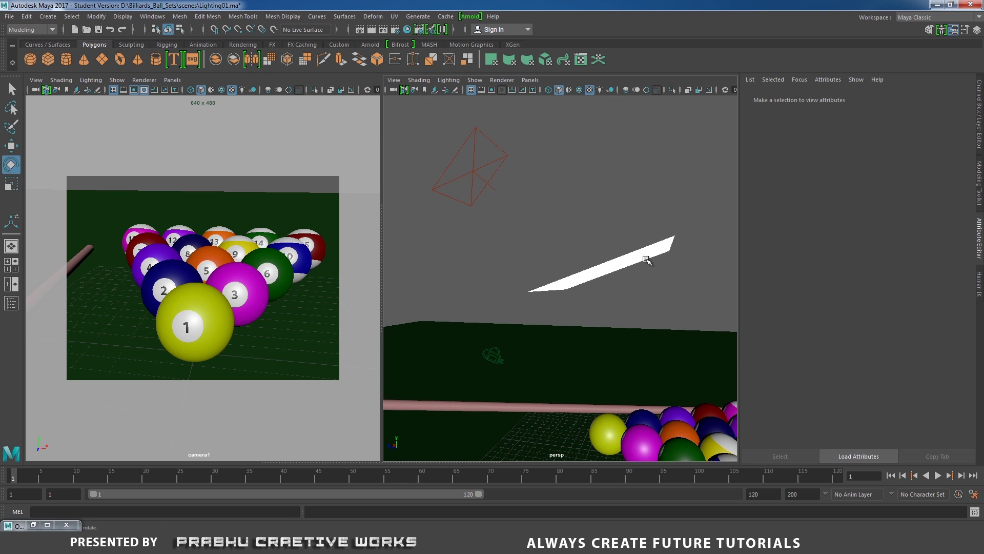
{"action": "left_click", "coordinate": [646, 260]}
{"action": "left_click_drag", "start_coordinate": [677, 272], "coordinate": [656, 253], "text": "alt"}
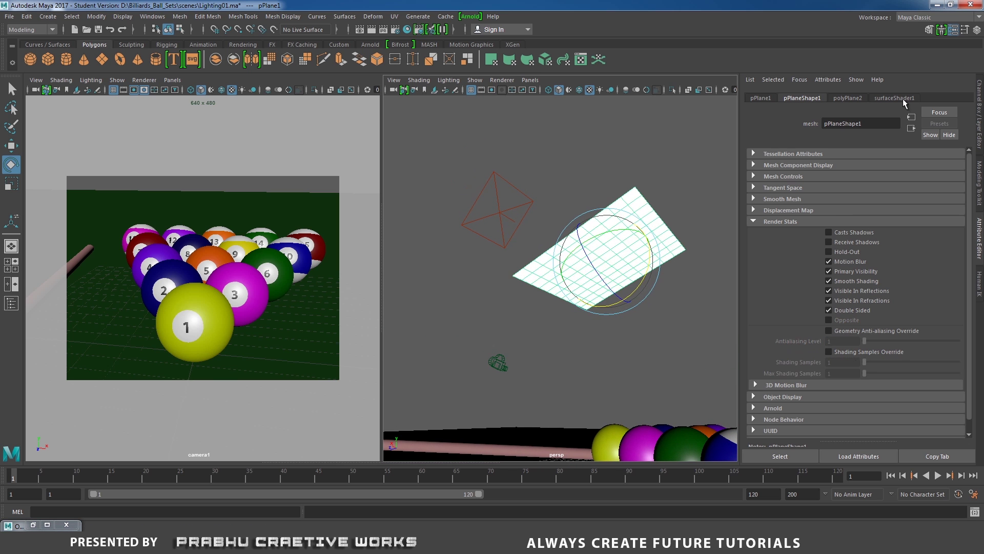
{"action": "left_click", "coordinate": [897, 98]}
{"action": "left_click_drag", "start_coordinate": [739, 246], "coordinate": [670, 341], "text": "alt"}
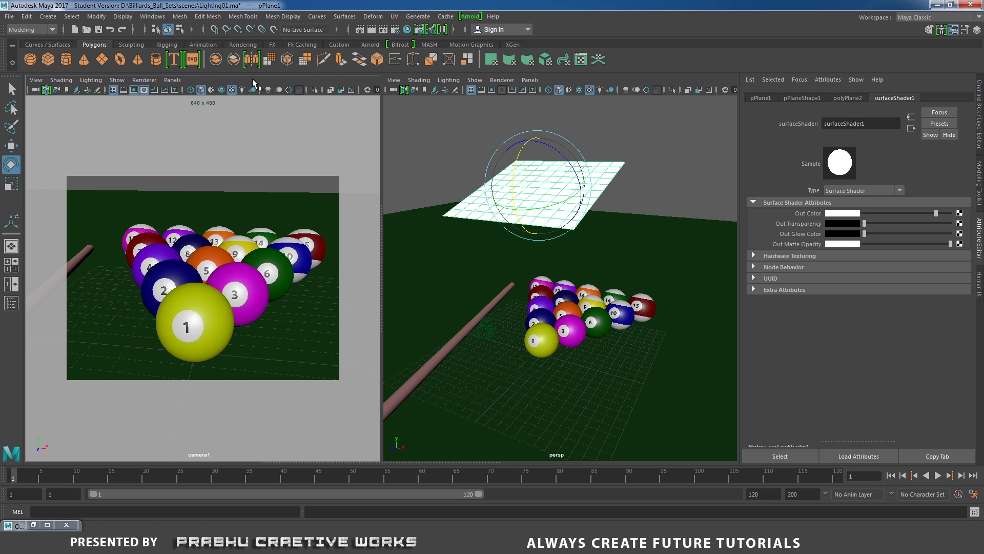
Step: Render camera1's view of the billiard balls in the Arnold RenderView and move the window aside
{"action": "left_click", "coordinate": [470, 16]}
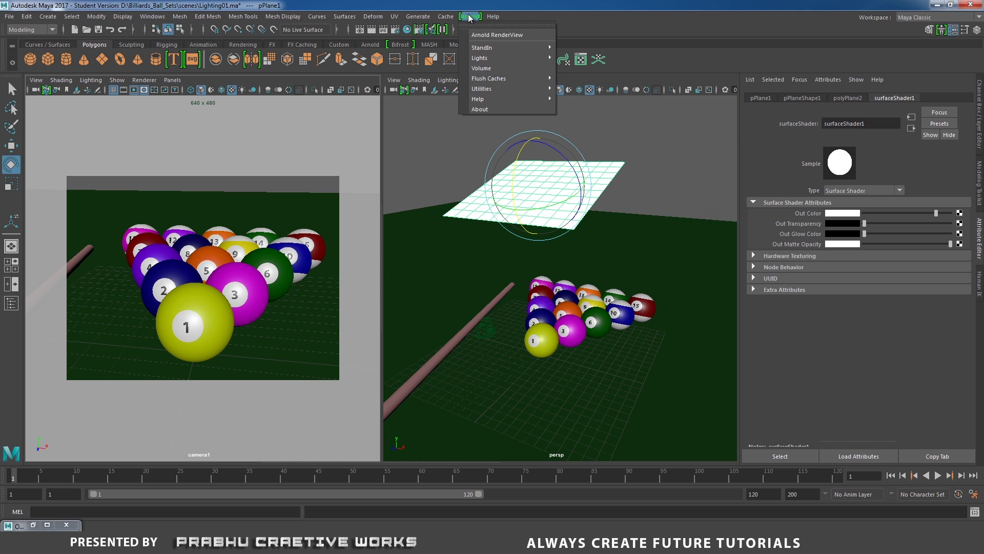
{"action": "left_click", "coordinate": [494, 35]}
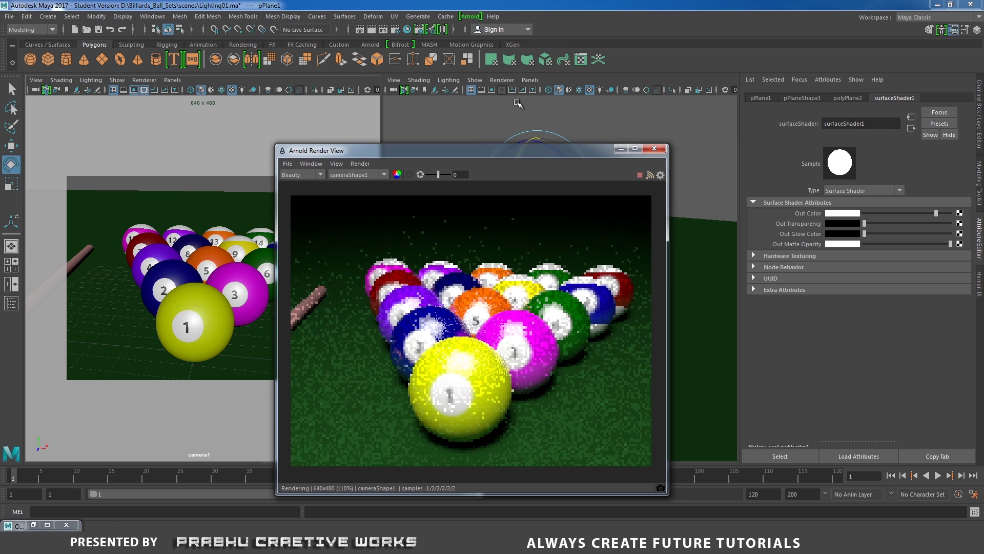
{"action": "left_click_drag", "start_coordinate": [473, 154], "coordinate": [466, 129]}
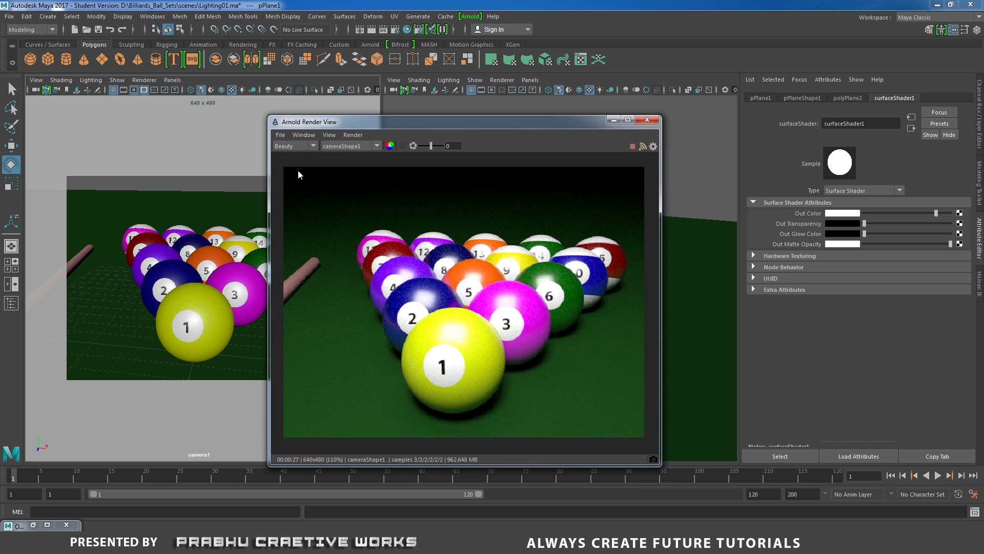
{"action": "left_click_drag", "start_coordinate": [391, 126], "coordinate": [417, 113]}
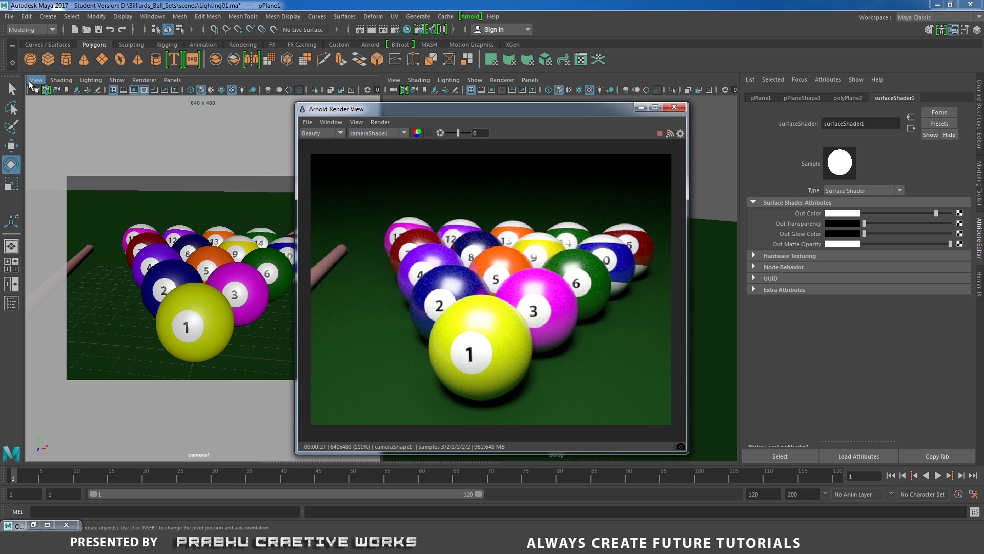
Step: Select camera1 and check Enable DOF in its Arnold attributes
{"action": "left_click", "coordinate": [34, 80]}
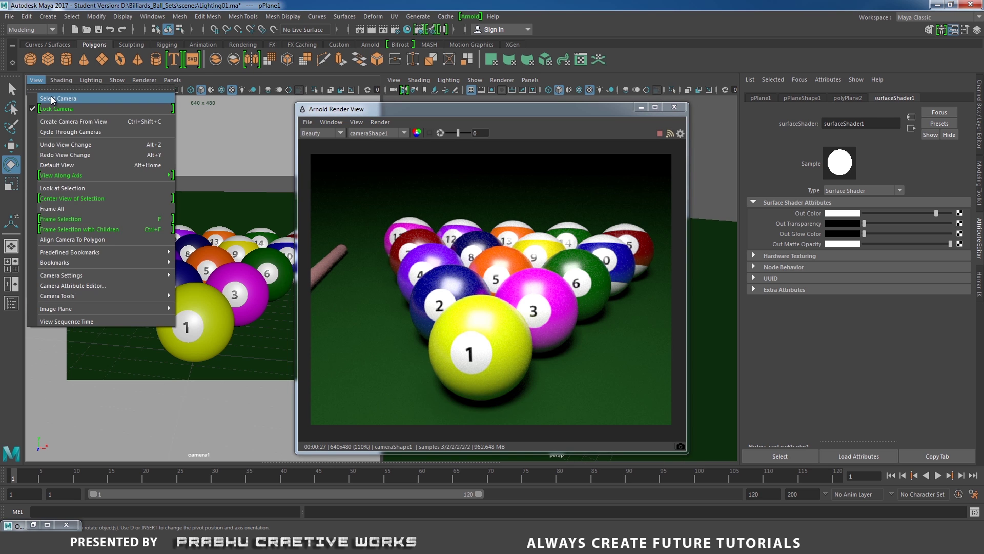
{"action": "left_click", "coordinate": [53, 97]}
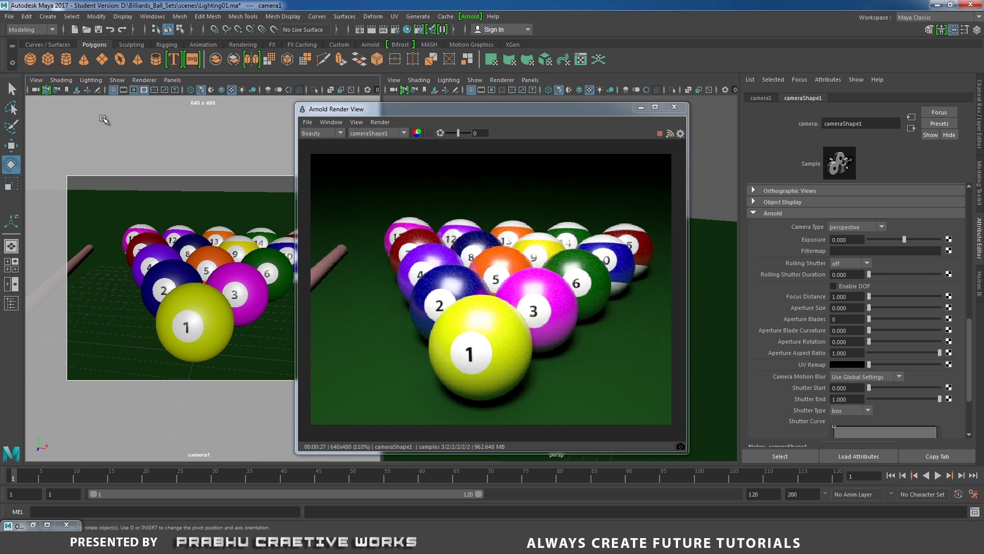
{"action": "left_click", "coordinate": [787, 213]}
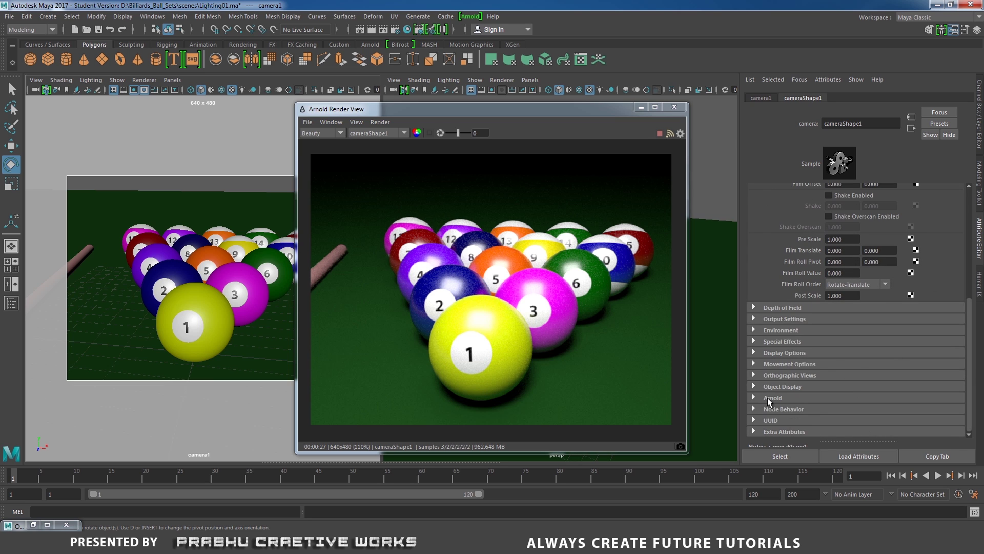
{"action": "left_click", "coordinate": [768, 398]}
{"action": "scroll", "coordinate": [972, 300], "scroll_direction": "down", "scroll_amount": 5}
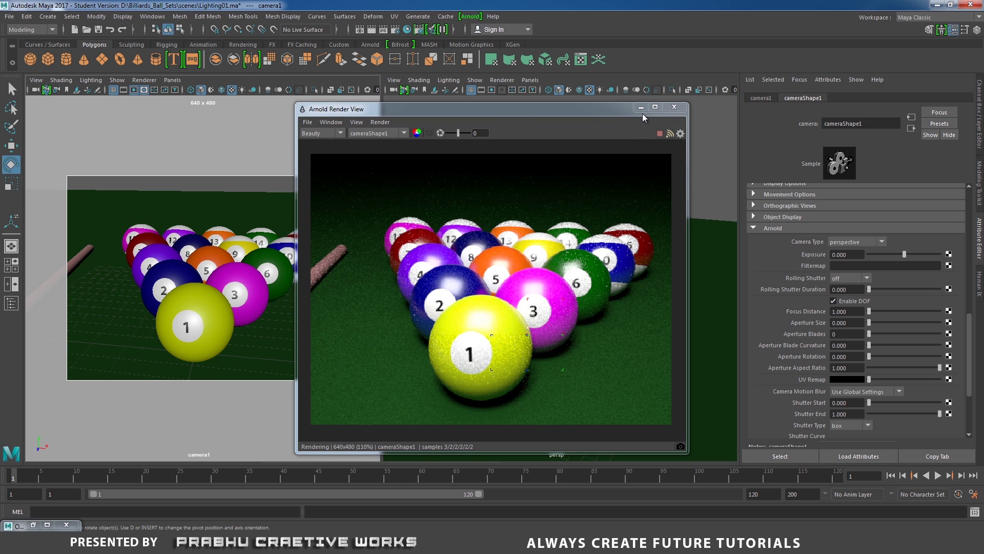
Step: Move the Render View aside and turn on the Object Details heads-up display
{"action": "left_click_drag", "start_coordinate": [607, 107], "coordinate": [714, 91]}
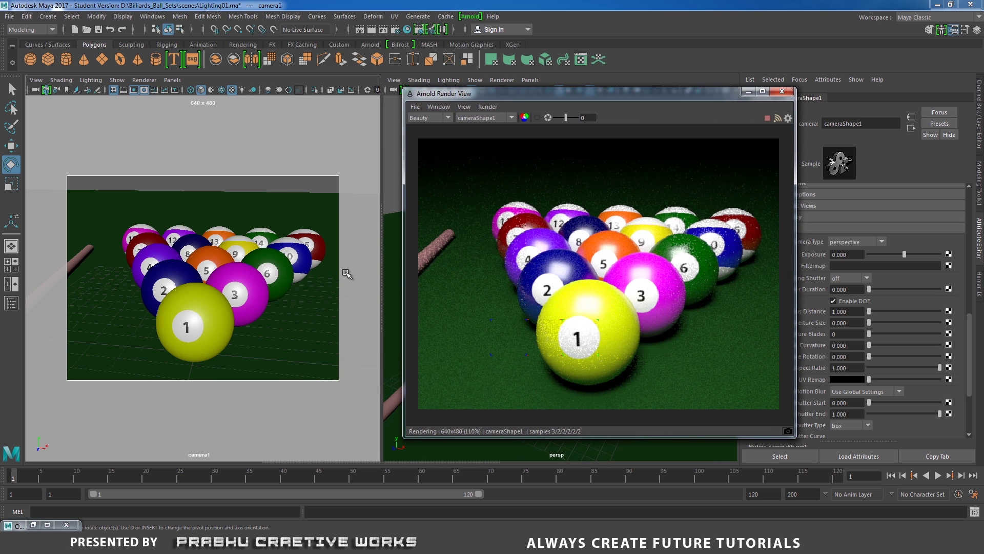
{"action": "left_click", "coordinate": [123, 17]}
{"action": "mouse_move", "coordinate": [146, 53]}
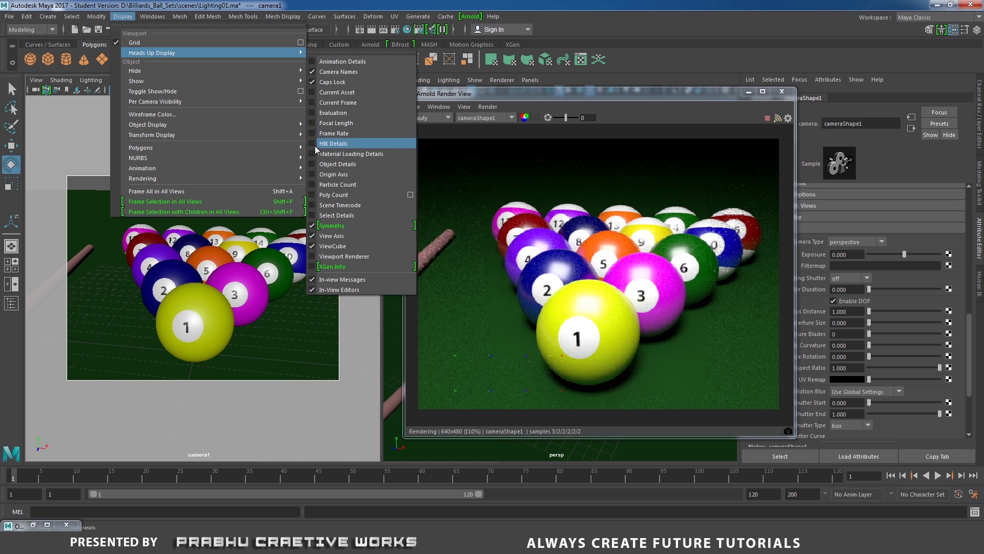
{"action": "left_click", "coordinate": [338, 164]}
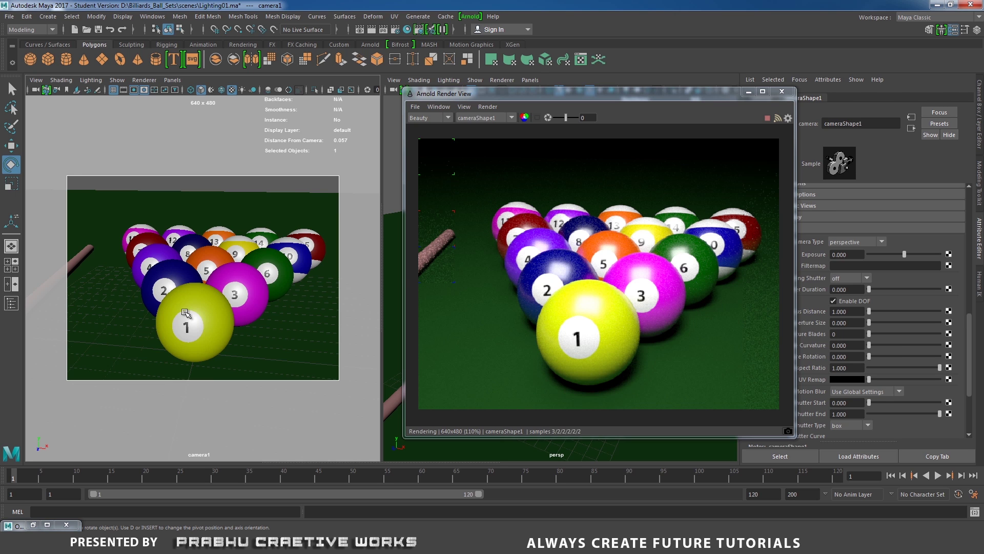
Step: Pick ball 1 and ball 11 to read their camera distances, 13.612 and 27.365
{"action": "left_click", "coordinate": [186, 313]}
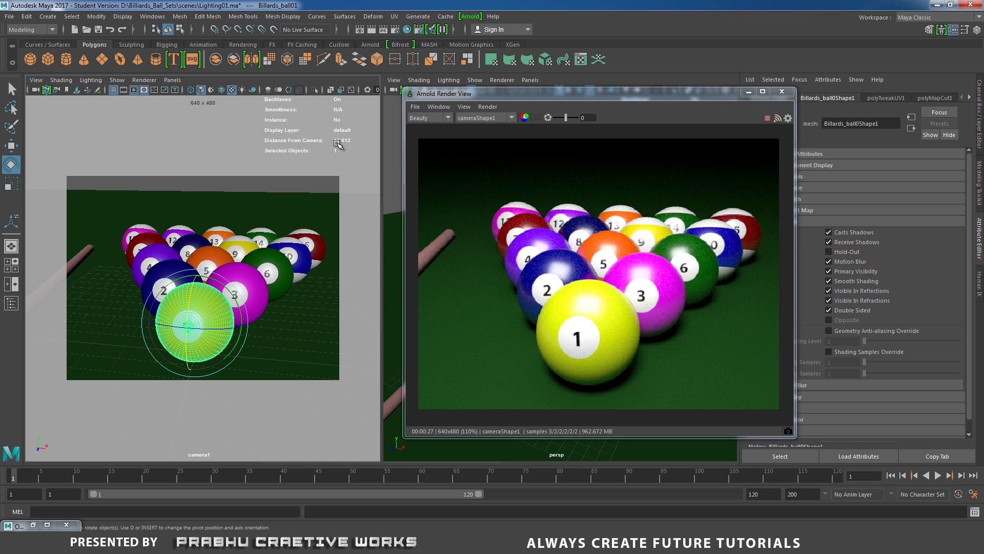
{"action": "left_click", "coordinate": [144, 228]}
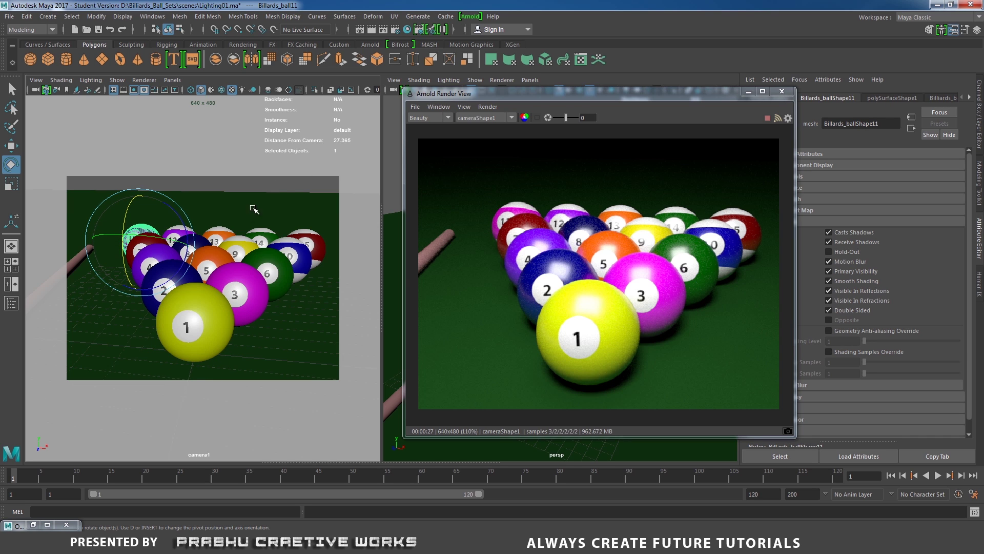
{"action": "left_click", "coordinate": [189, 329]}
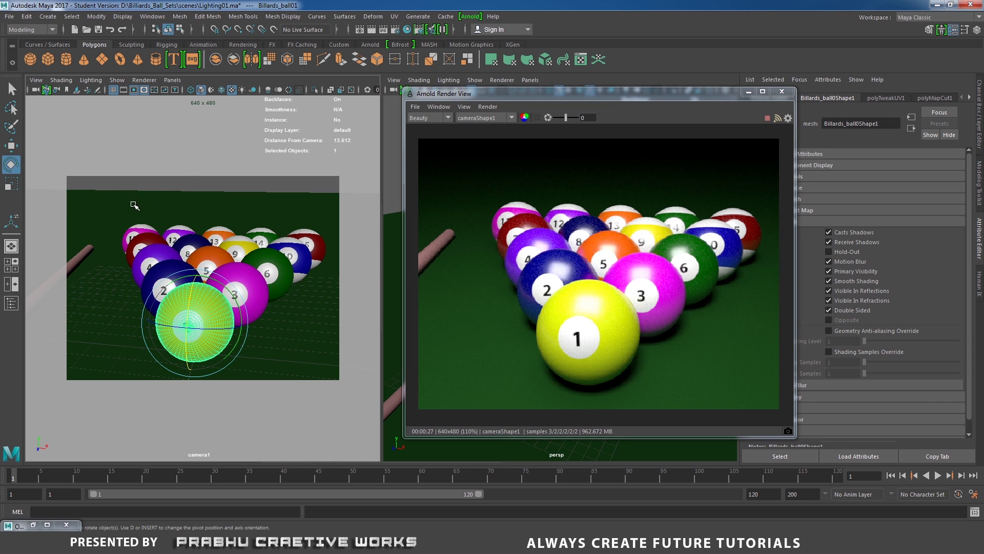
{"action": "left_click", "coordinate": [139, 227]}
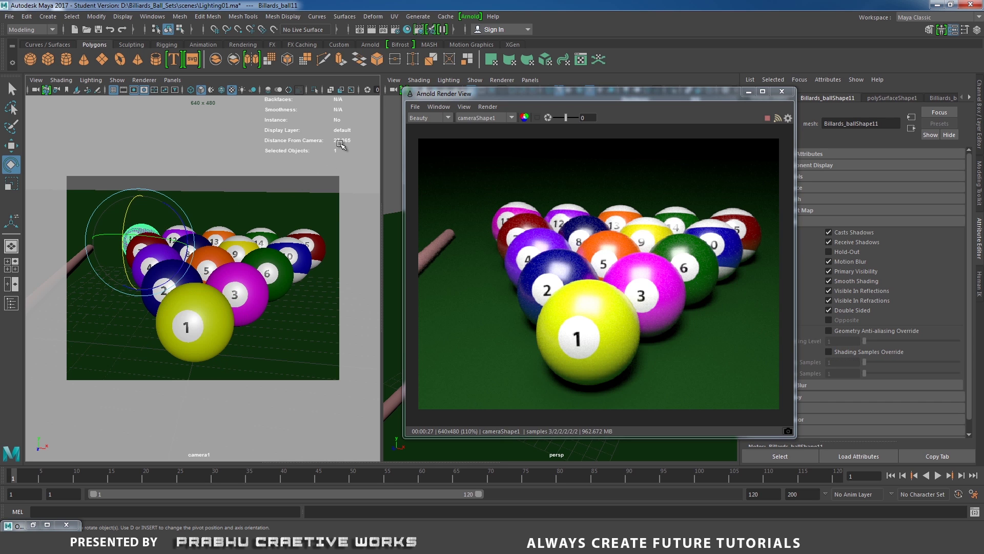
{"action": "left_click", "coordinate": [196, 334]}
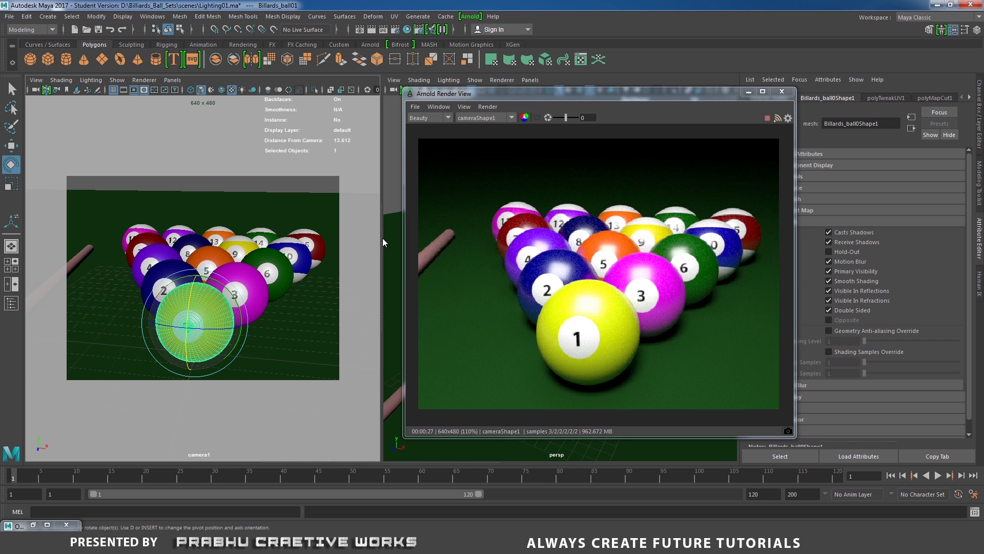
{"action": "left_click_drag", "start_coordinate": [636, 94], "coordinate": [585, 101]}
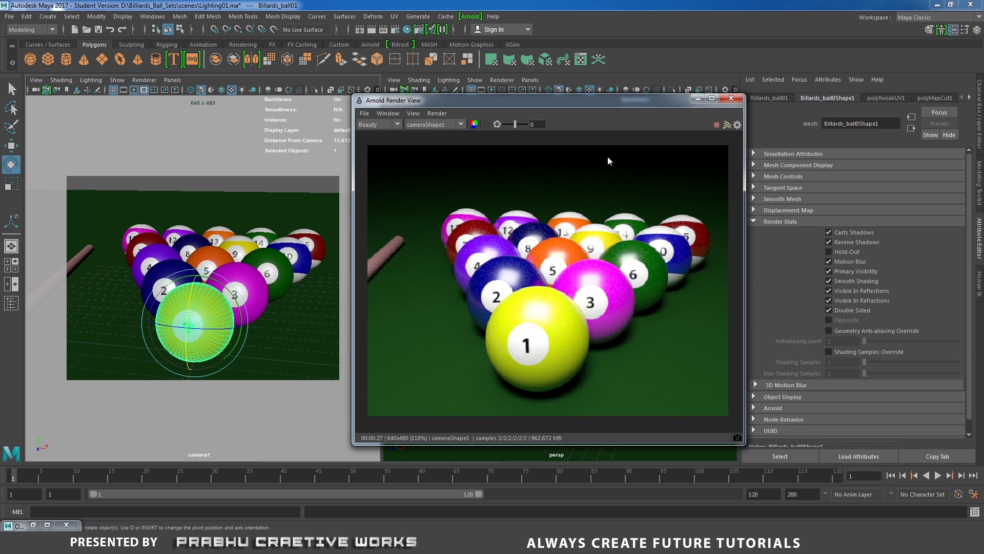
Step: Reselect camera1 from the viewport's View menu, showing Focus Distance 1.000
{"action": "left_click_drag", "start_coordinate": [678, 104], "coordinate": [598, 103]}
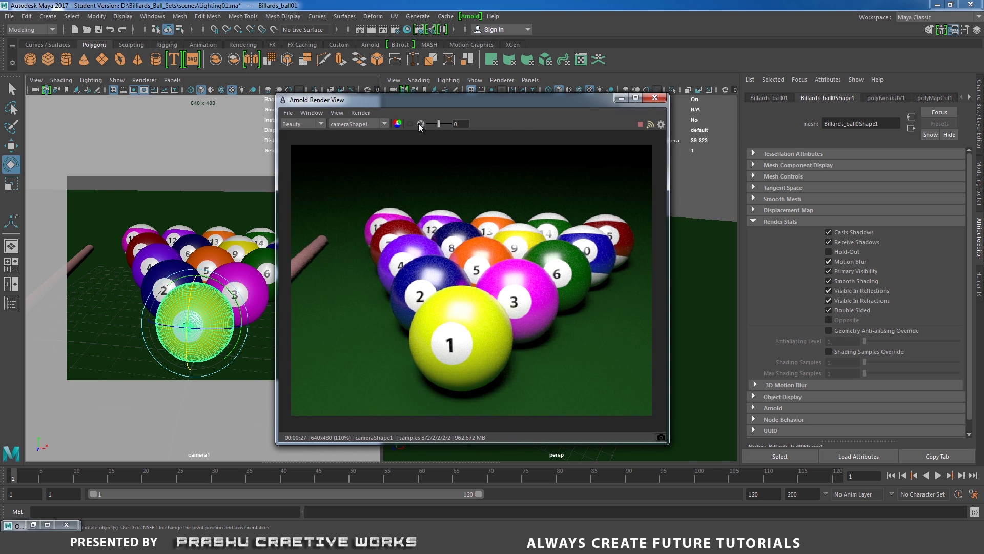
{"action": "left_click", "coordinate": [41, 80]}
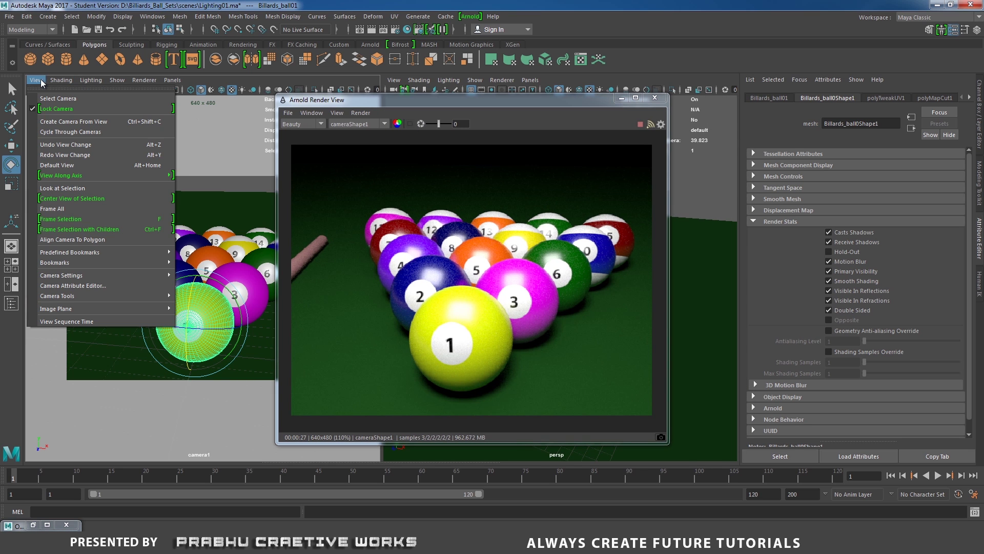
{"action": "left_click", "coordinate": [91, 80]}
{"action": "left_click", "coordinate": [330, 100]}
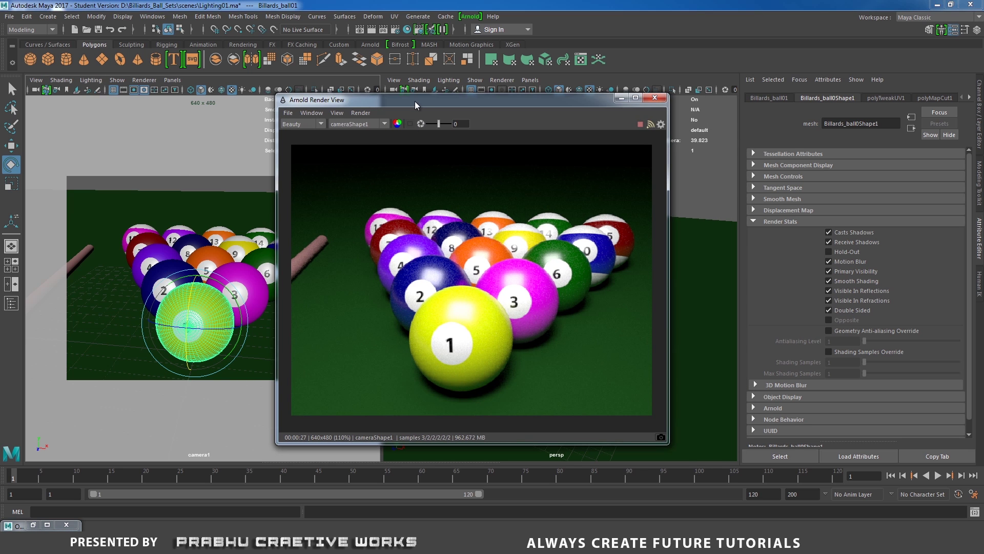
{"action": "left_click_drag", "start_coordinate": [419, 100], "coordinate": [505, 101]}
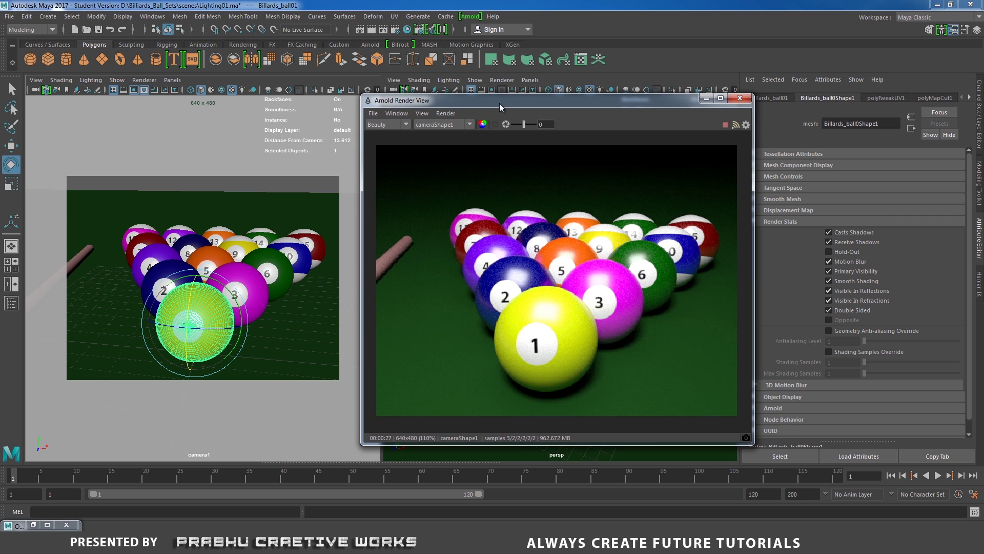
{"action": "left_click", "coordinate": [36, 80]}
{"action": "left_click", "coordinate": [51, 93]}
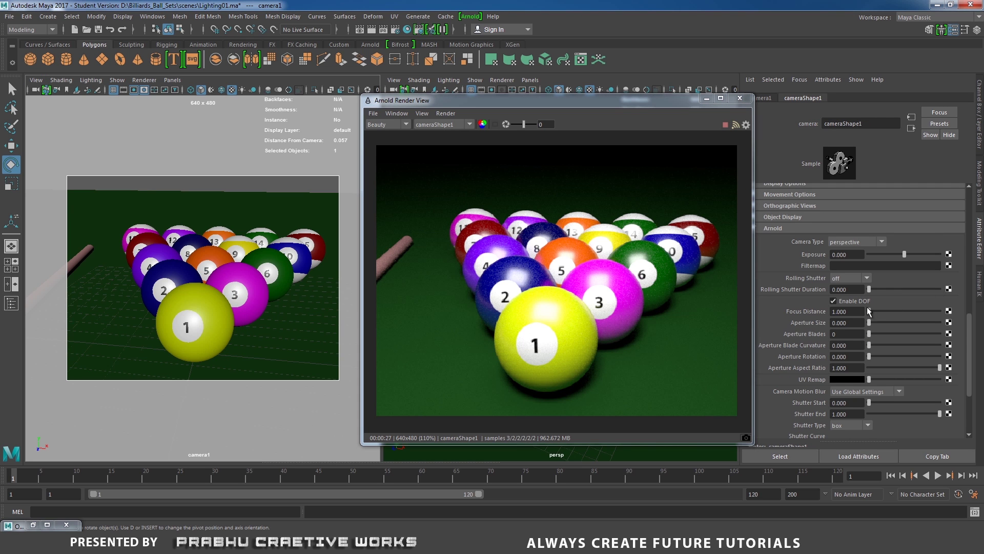
Step: Set camera1's Focus Distance to 13 and Aperture Size to 0.478, then pick ball 2
{"action": "left_click", "coordinate": [853, 310]}
{"action": "type", "text": "13"}
{"action": "key", "text": "Return"}
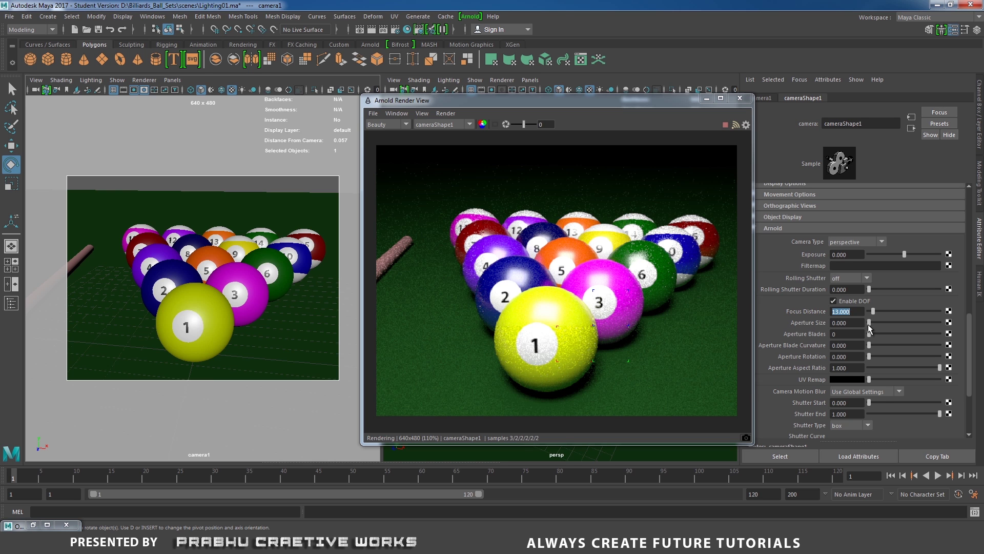
{"action": "left_click_drag", "start_coordinate": [869, 322], "coordinate": [902, 323]}
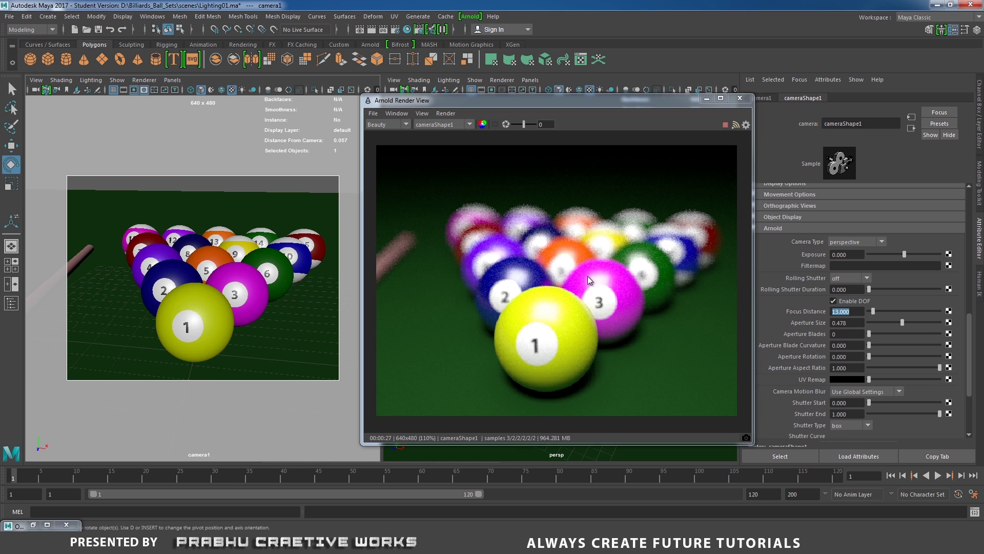
{"action": "left_click", "coordinate": [186, 278]}
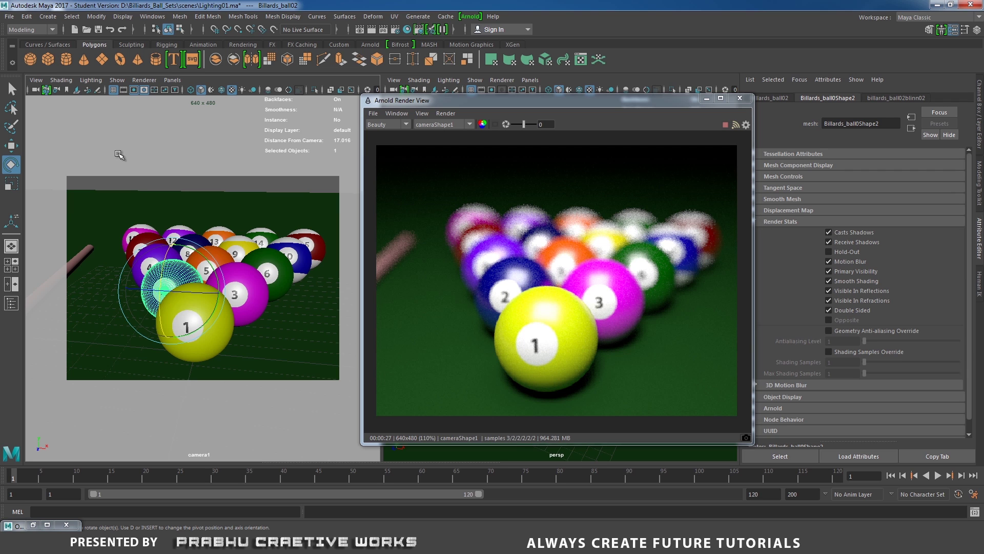
Step: Reselect camera1, change its Focus Distance from 173 to 17, then pick ball 1
{"action": "left_click", "coordinate": [36, 80]}
{"action": "left_click", "coordinate": [45, 99]}
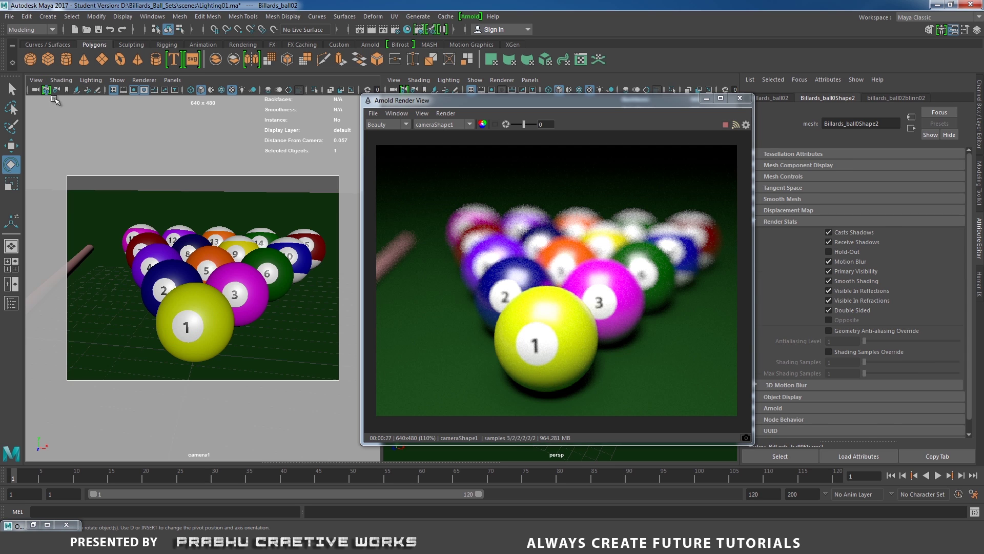
{"action": "left_click_drag", "start_coordinate": [855, 311], "coordinate": [778, 312]}
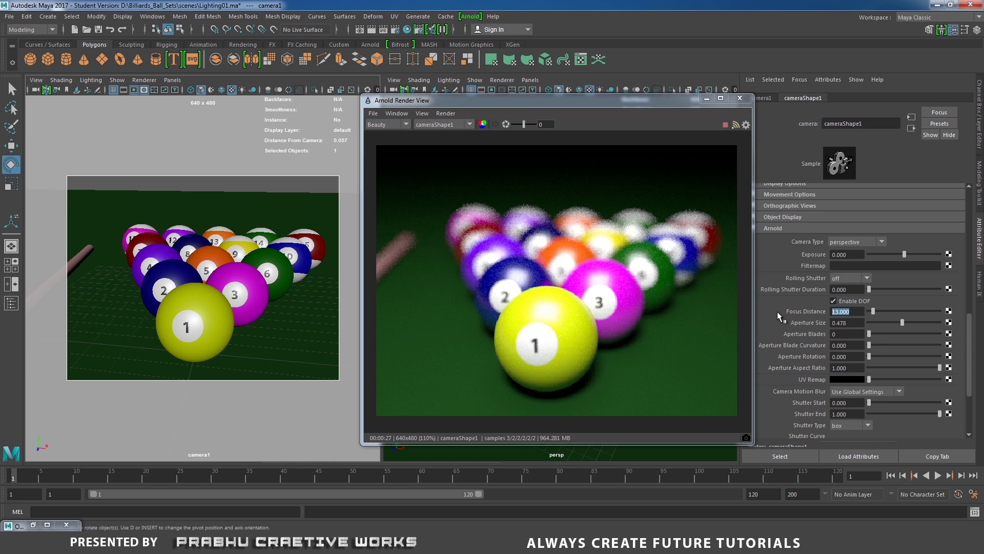
{"action": "type", "text": "173"}
{"action": "key", "text": "Return"}
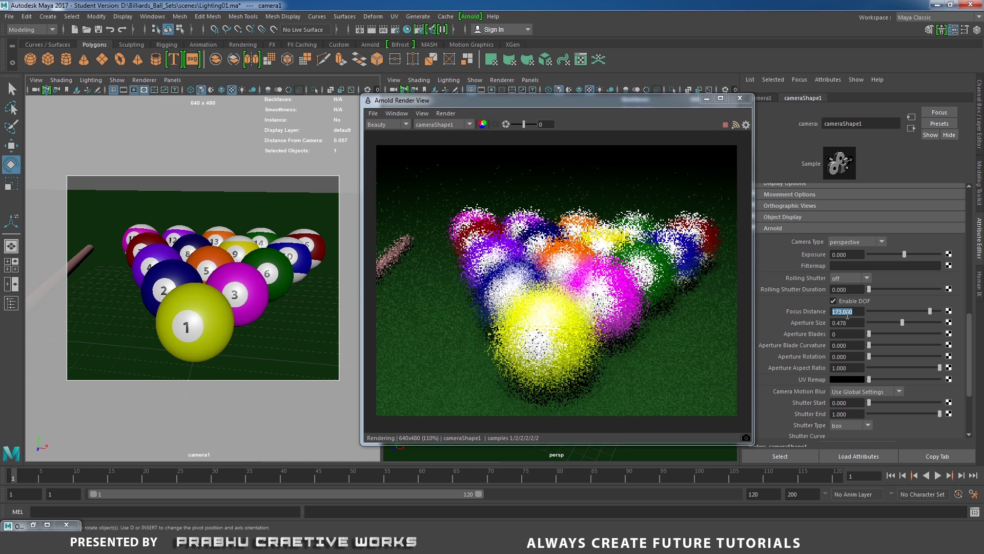
{"action": "type", "text": "17"}
{"action": "key", "text": "Return"}
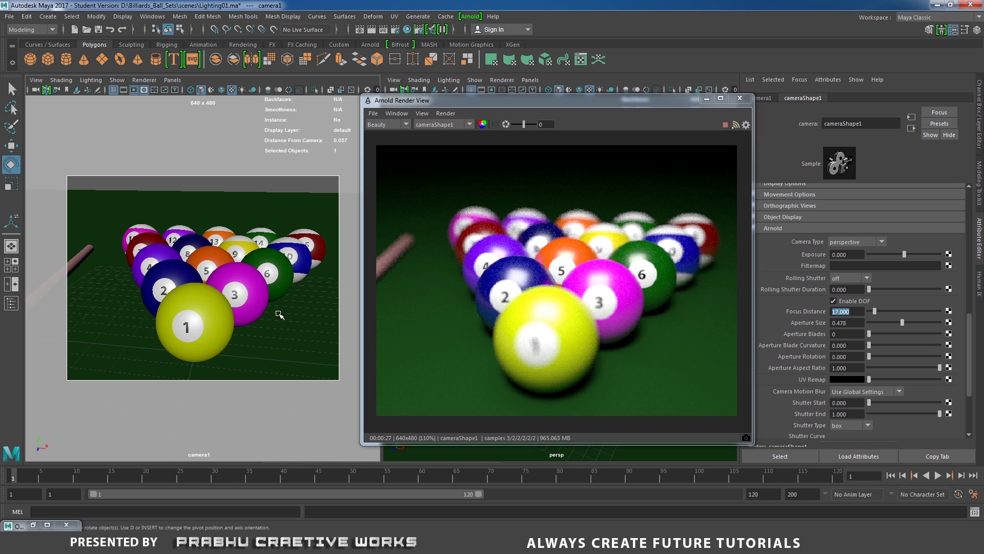
{"action": "left_click", "coordinate": [201, 308]}
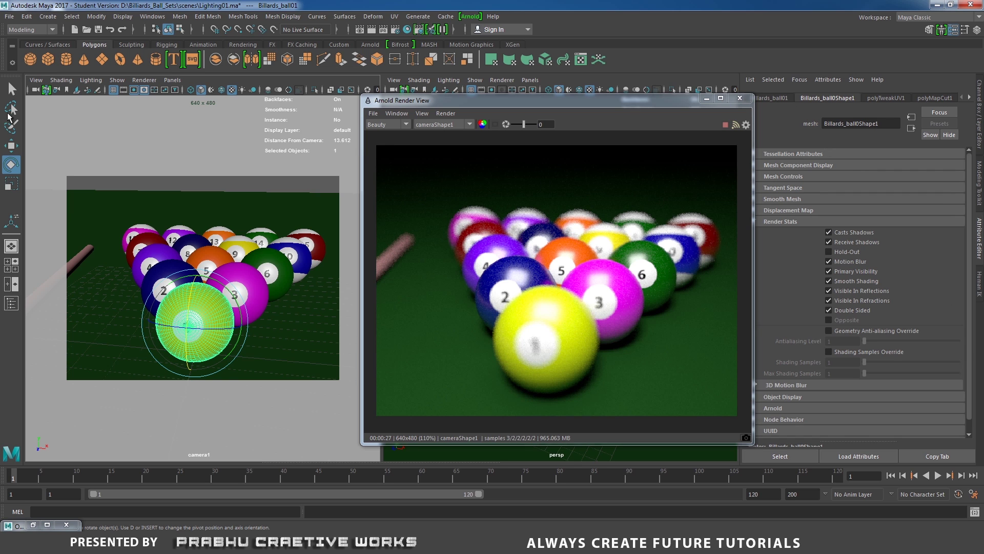
Step: Reselect camera1 and set Focus Distance 13.6 and Aperture Size 0.2
{"action": "left_click", "coordinate": [36, 81]}
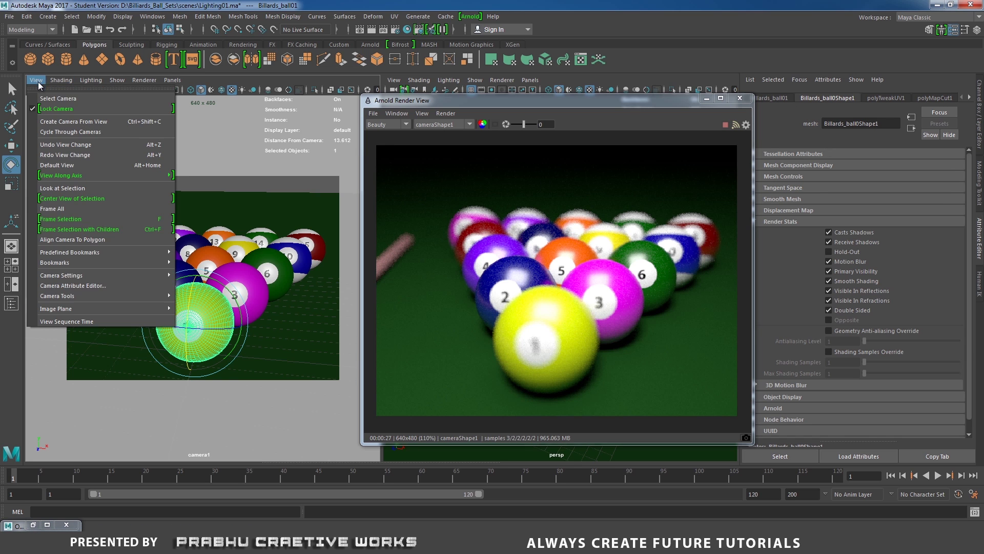
{"action": "left_click", "coordinate": [48, 98]}
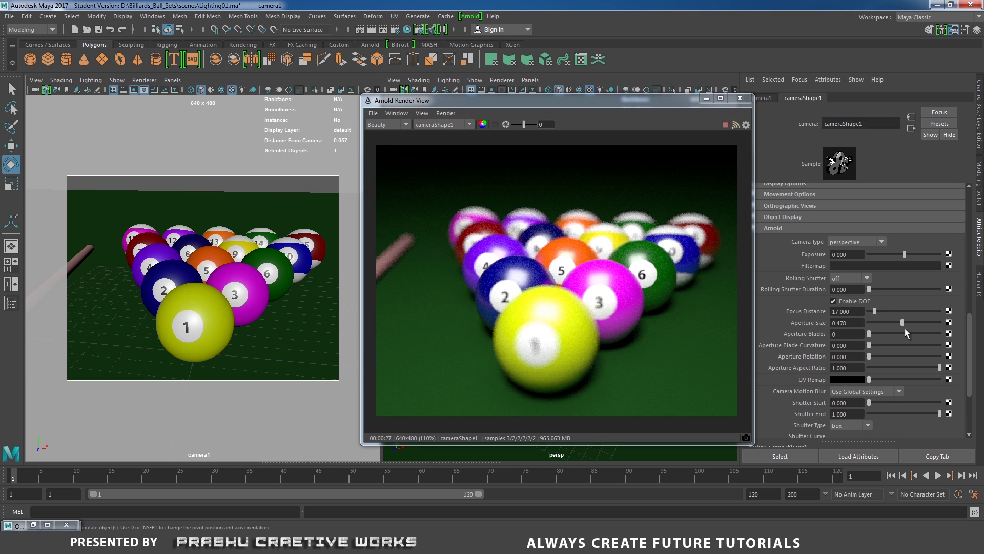
{"action": "double_click", "coordinate": [846, 312]}
{"action": "type", "text": "1.3"}
{"action": "key", "text": "BackSpace"}
{"action": "key", "text": "BackSpace"}
{"action": "key", "text": "BackSpace"}
{"action": "type", "text": "13"}
{"action": "key", "text": "Return"}
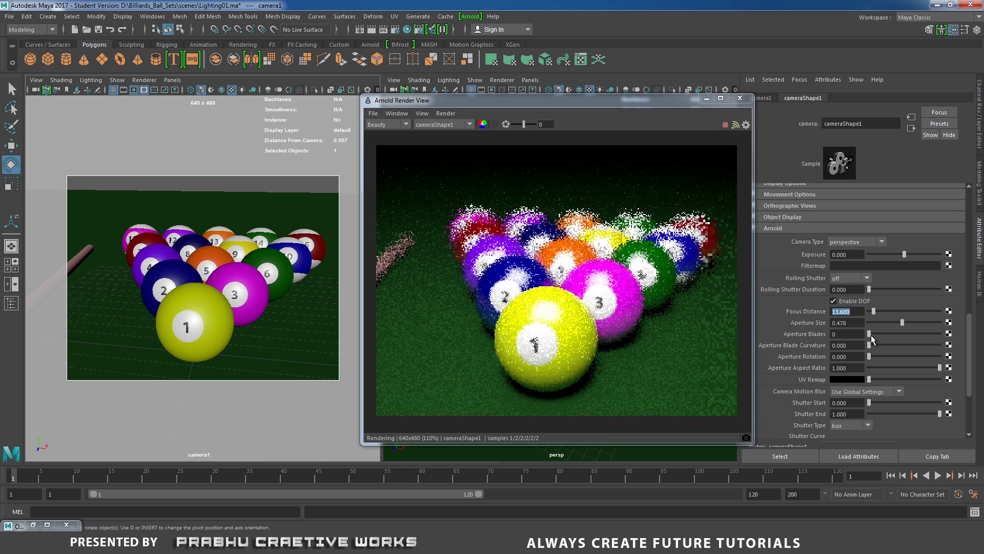
{"action": "double_click", "coordinate": [839, 323]}
{"action": "type", "text": "0.2"}
{"action": "key", "text": "Return"}
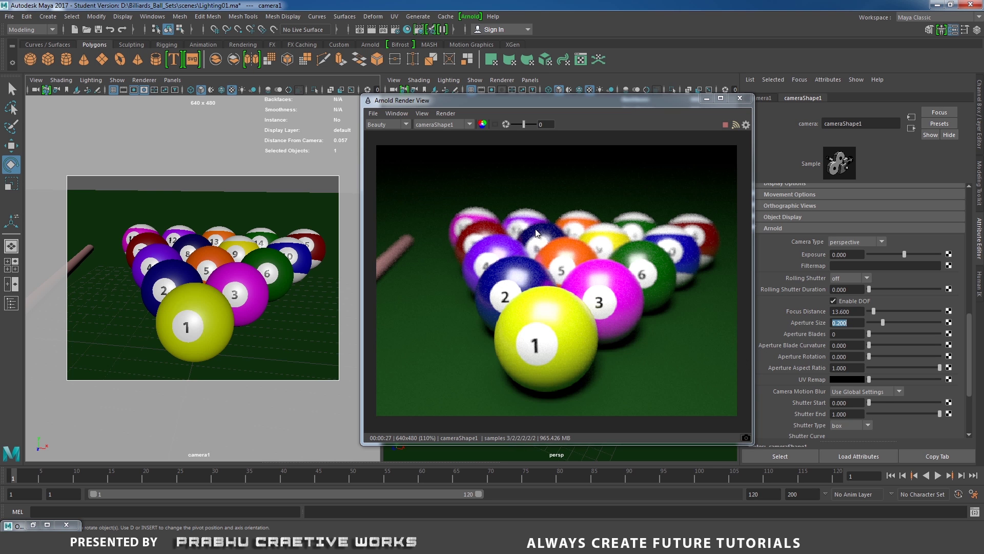
Step: Zoom and pan the Render View to inspect the sharp front balls, then zoom back out
{"action": "scroll", "coordinate": [689, 295], "scroll_direction": "up", "scroll_amount": 4}
{"action": "middle_click_drag", "start_coordinate": [560, 224], "coordinate": [712, 294], "text": "alt"}
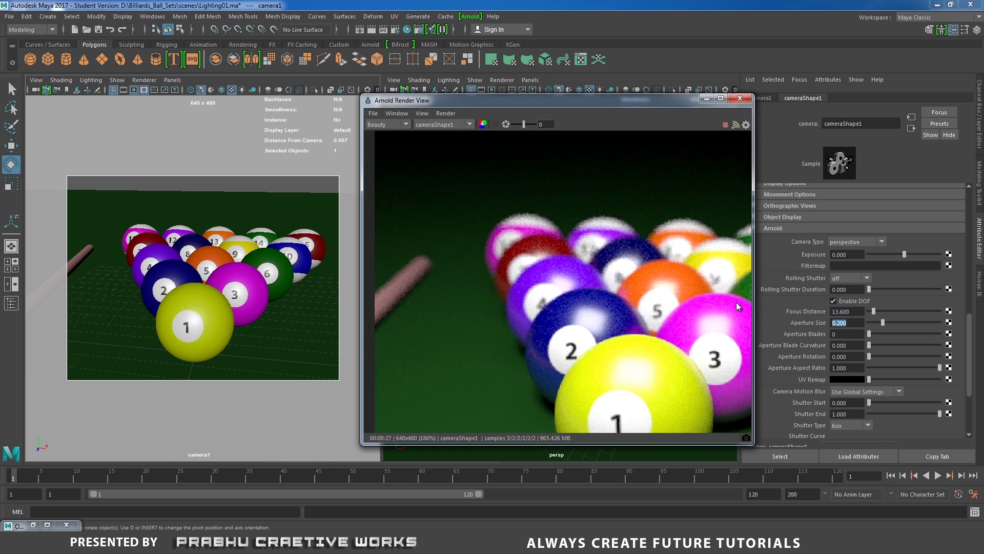
{"action": "scroll", "coordinate": [713, 295], "scroll_direction": "up", "scroll_amount": 3}
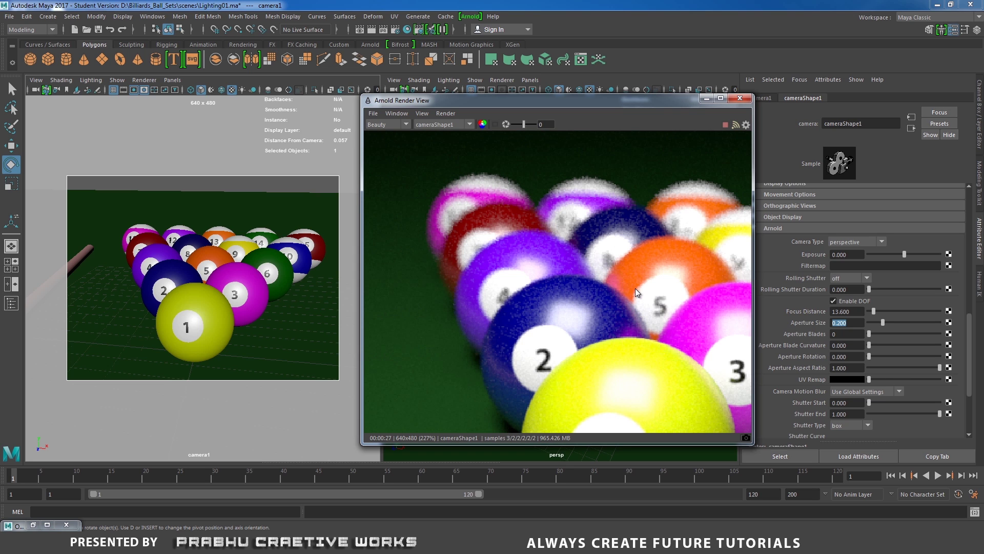
{"action": "scroll", "coordinate": [558, 263], "scroll_direction": "down", "scroll_amount": 5}
{"action": "scroll", "coordinate": [565, 291], "scroll_direction": "down", "scroll_amount": 2}
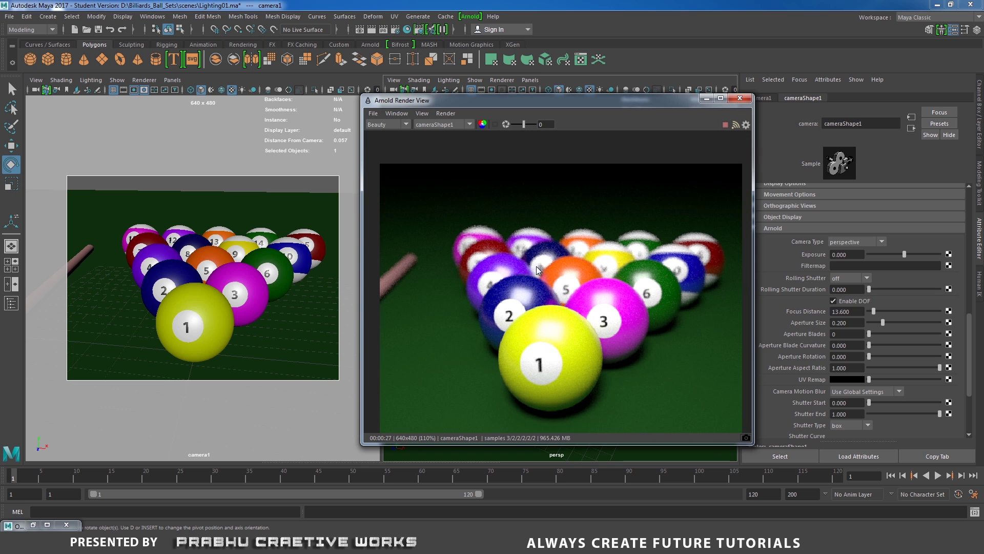
Step: Set Arnold sampling to Camera (AA) 6 and Diffuse, Glossy, Refraction, SSS, Volume Indirect to 1
{"action": "left_click", "coordinate": [398, 29]}
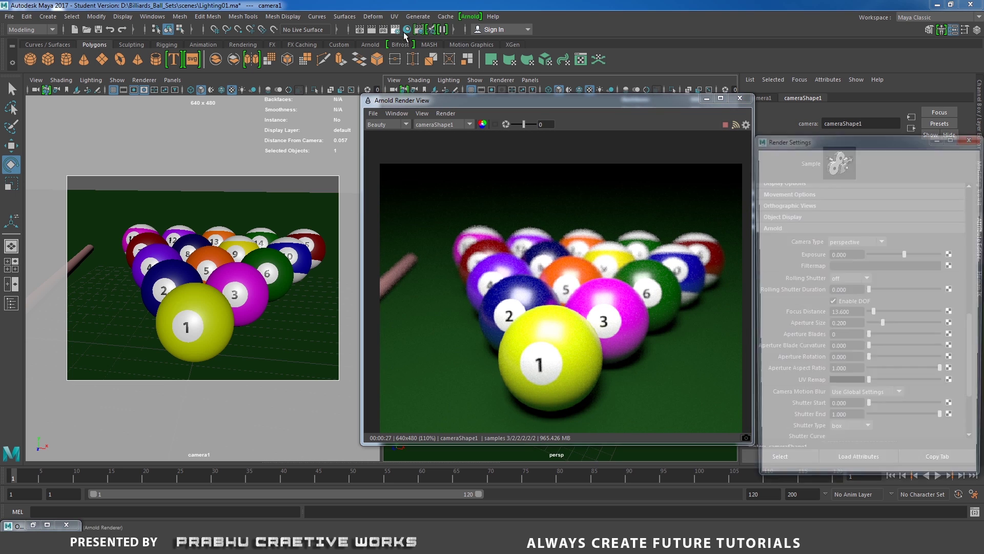
{"action": "left_click_drag", "start_coordinate": [875, 140], "coordinate": [838, 141]}
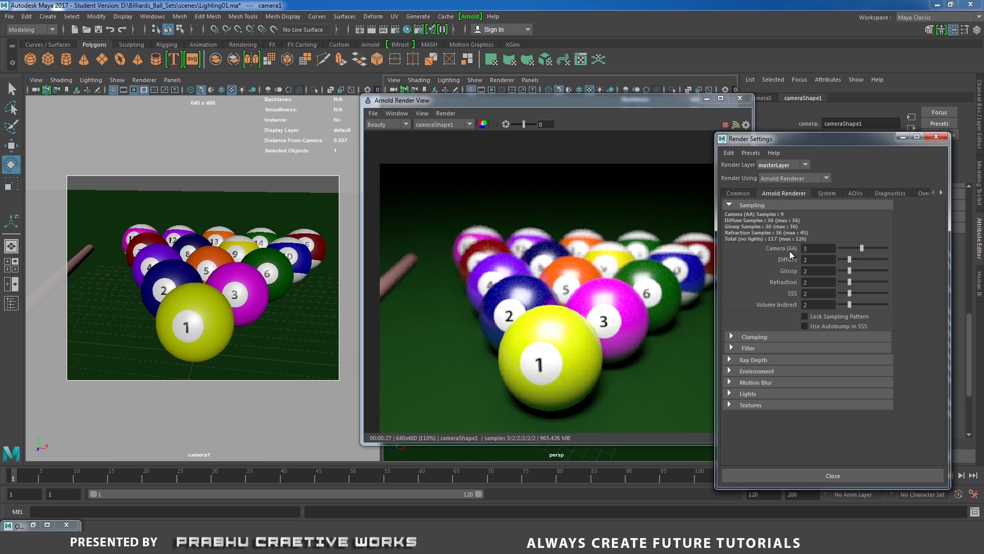
{"action": "left_click_drag", "start_coordinate": [862, 248], "coordinate": [872, 250]}
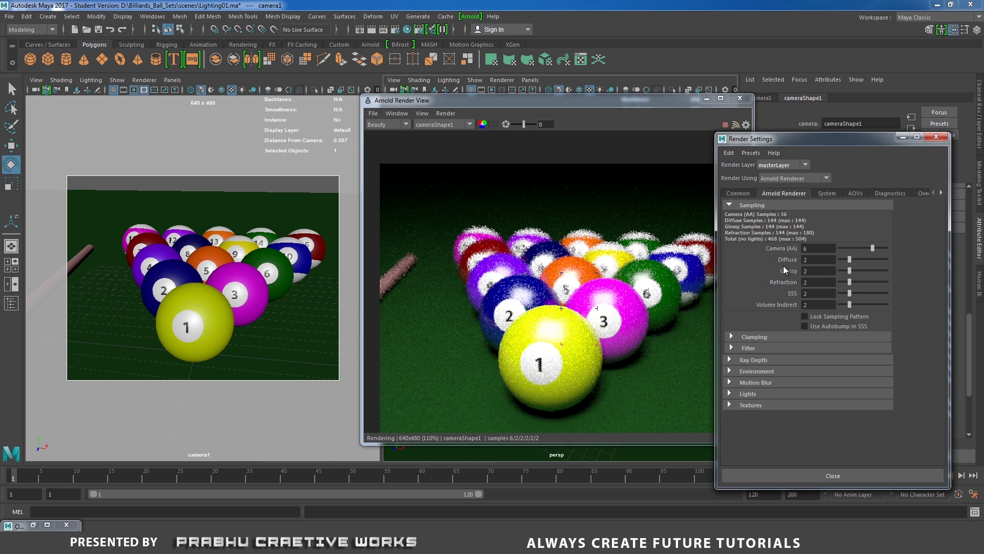
{"action": "left_click_drag", "start_coordinate": [849, 261], "coordinate": [845, 305]}
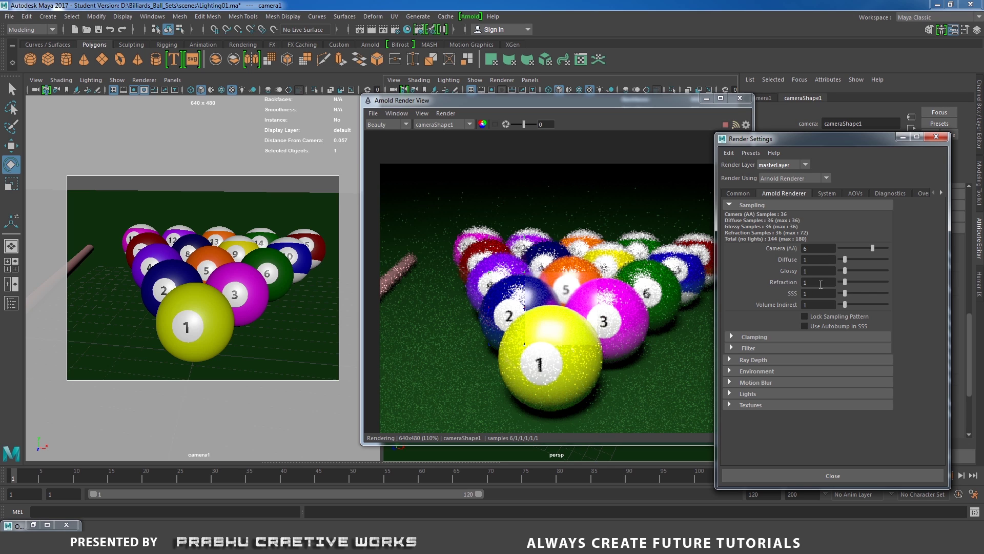
{"action": "left_click_drag", "start_coordinate": [841, 138], "coordinate": [889, 128]}
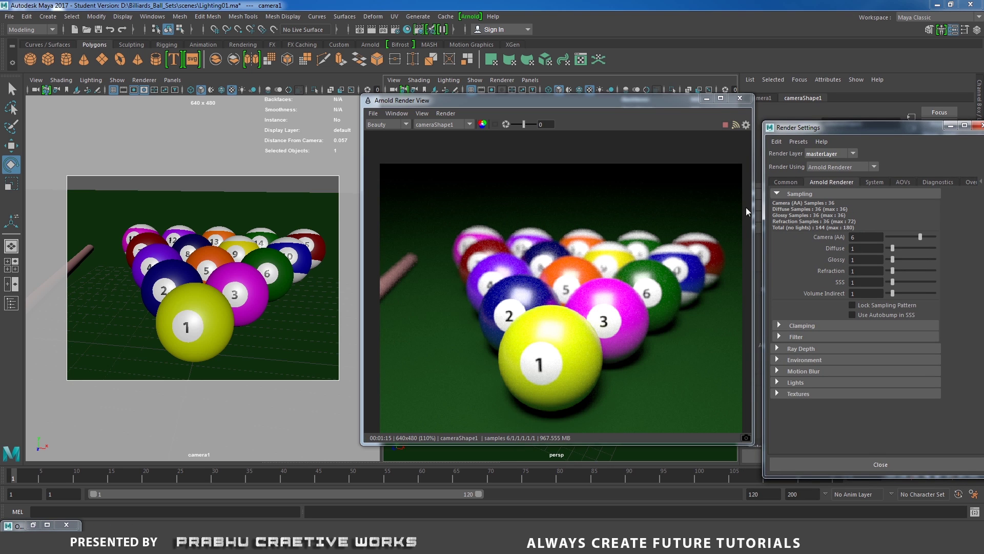
Step: Shift the Render View and Render Settings windows left, then minimize Render Settings to reveal the depth-of-field render
{"action": "scroll", "coordinate": [633, 286], "scroll_direction": "down", "scroll_amount": 1}
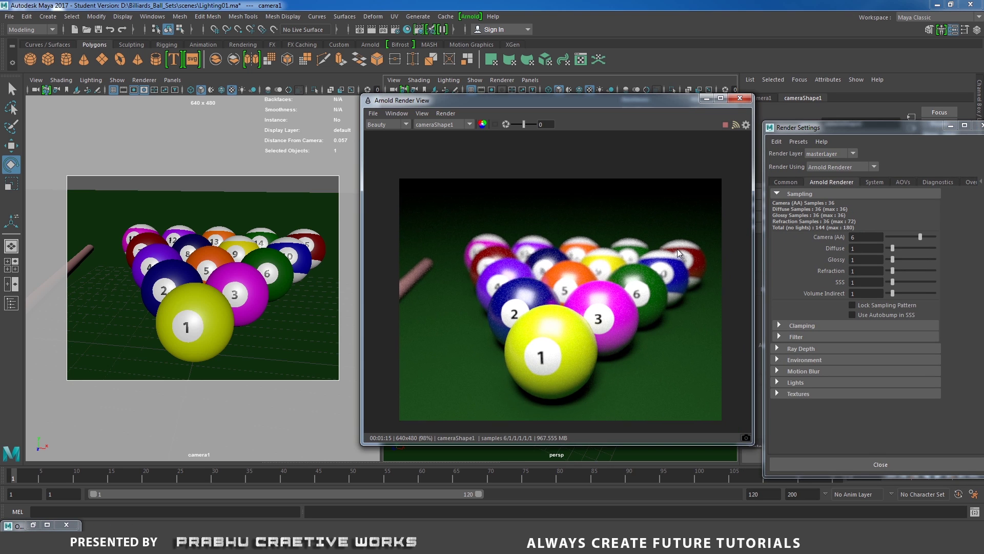
{"action": "left_click_drag", "start_coordinate": [644, 108], "coordinate": [607, 108]}
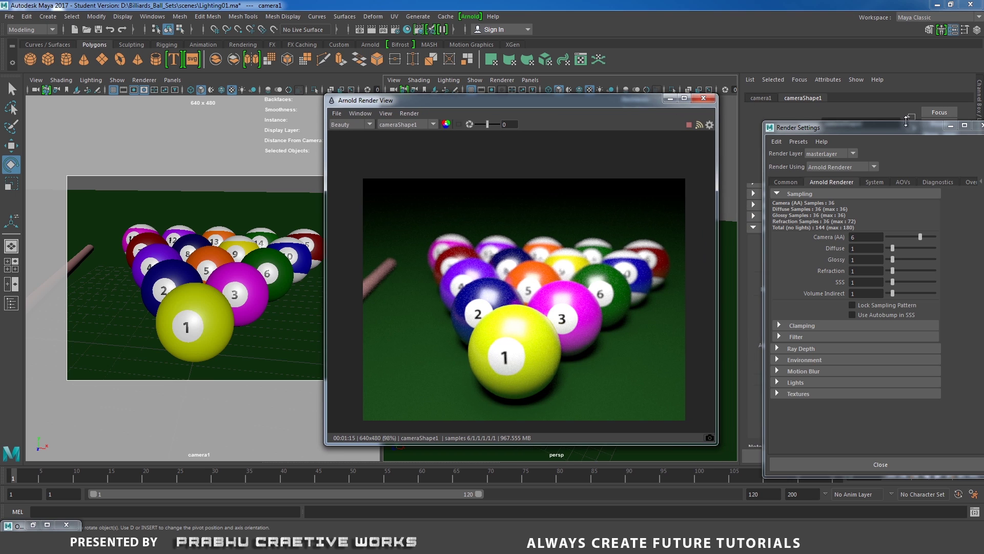
{"action": "left_click_drag", "start_coordinate": [882, 127], "coordinate": [764, 127]}
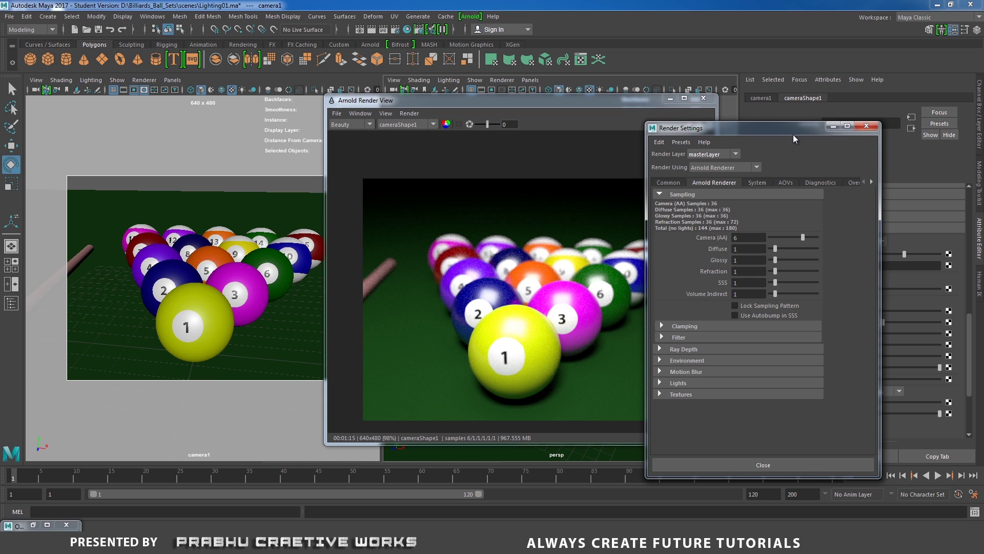
{"action": "left_click", "coordinate": [830, 126]}
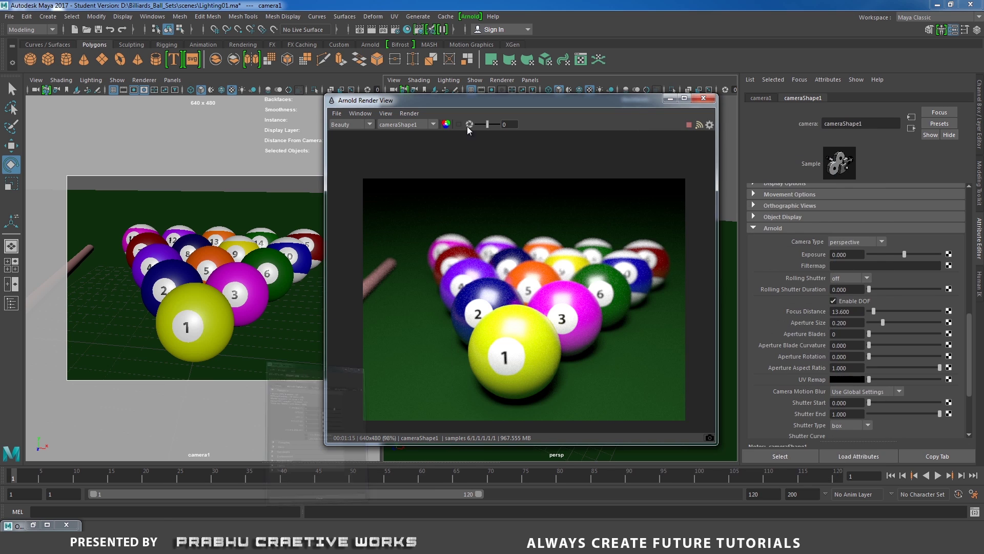